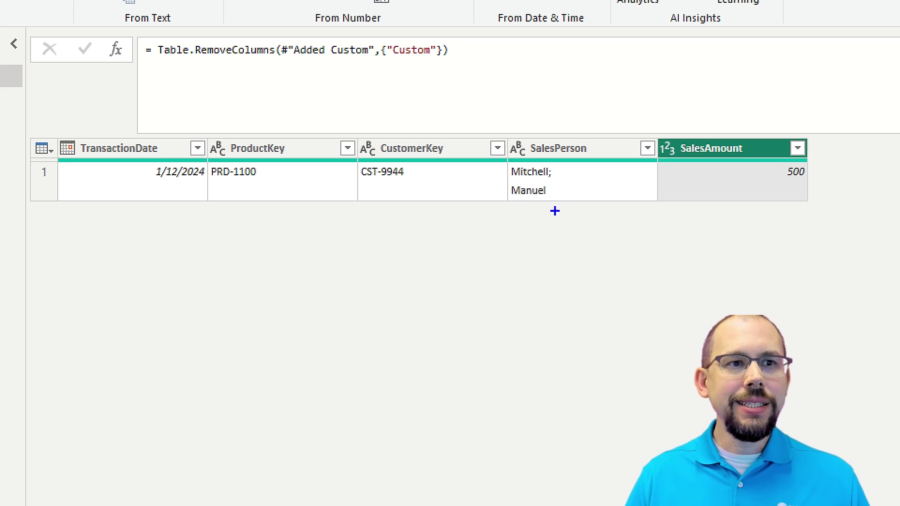
Step: Open Split Column by Delimiter for the SalesPerson column and show the delimiter choices
left_click_drag(554, 198, 617, 249)
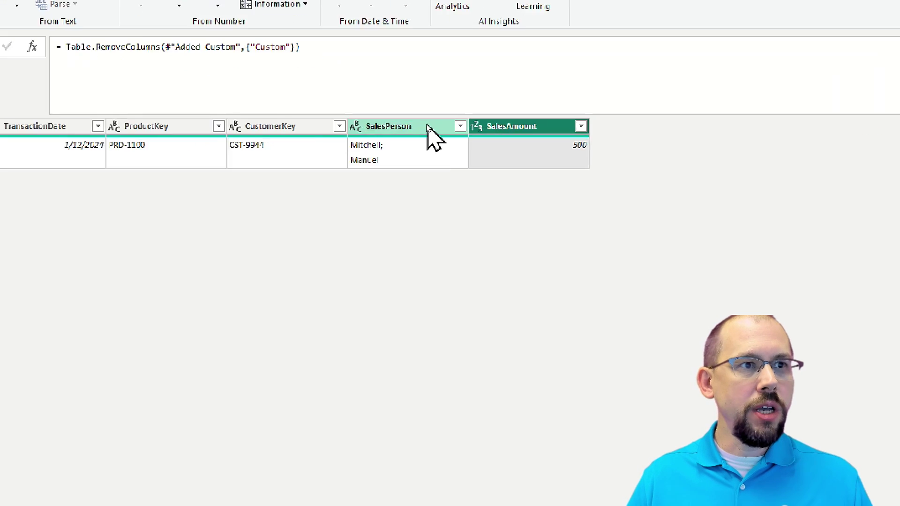
right_click(428, 127)
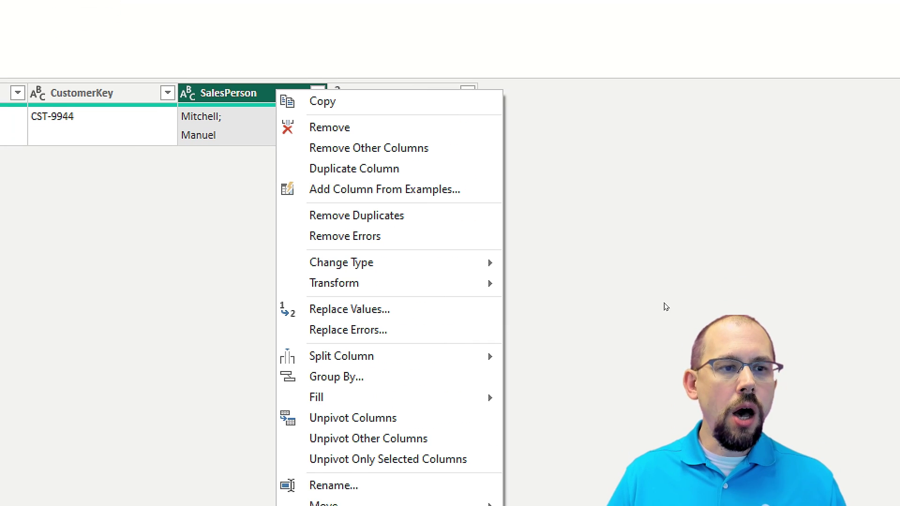
mouse_move(478, 356)
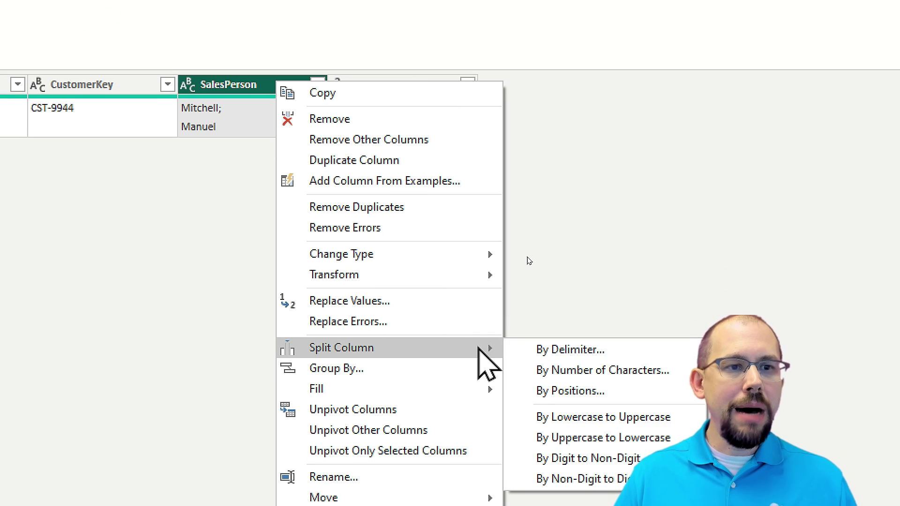
left_click(523, 349)
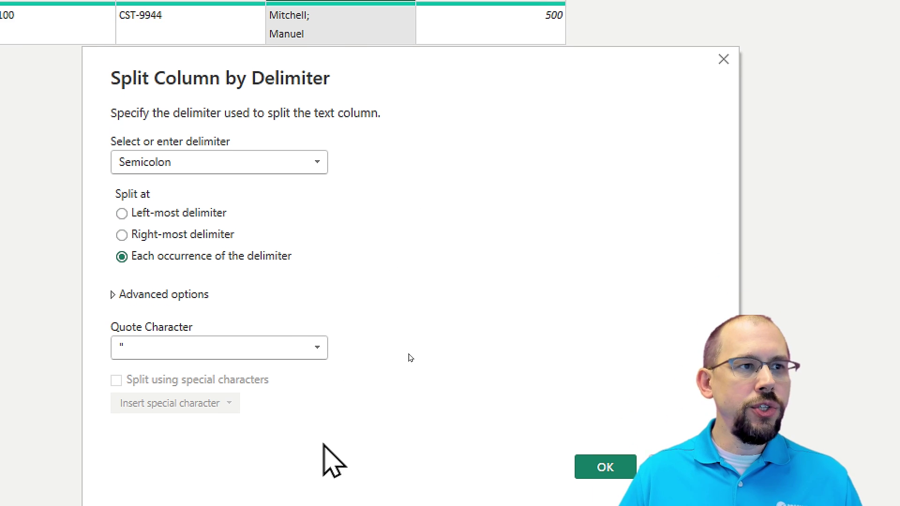
left_click(322, 156)
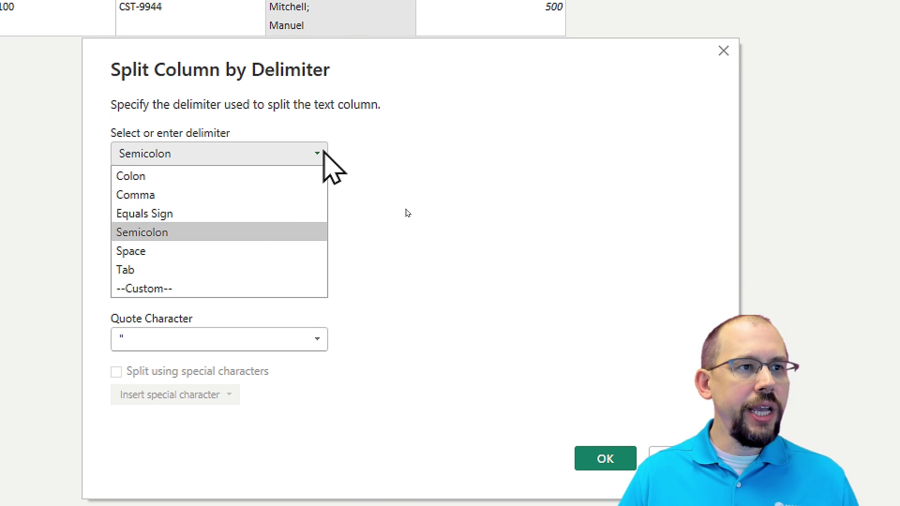
Step: Set a custom delimiter of ';' plus a Line Feed (;#(lf)), with special characters enabled
left_click(220, 287)
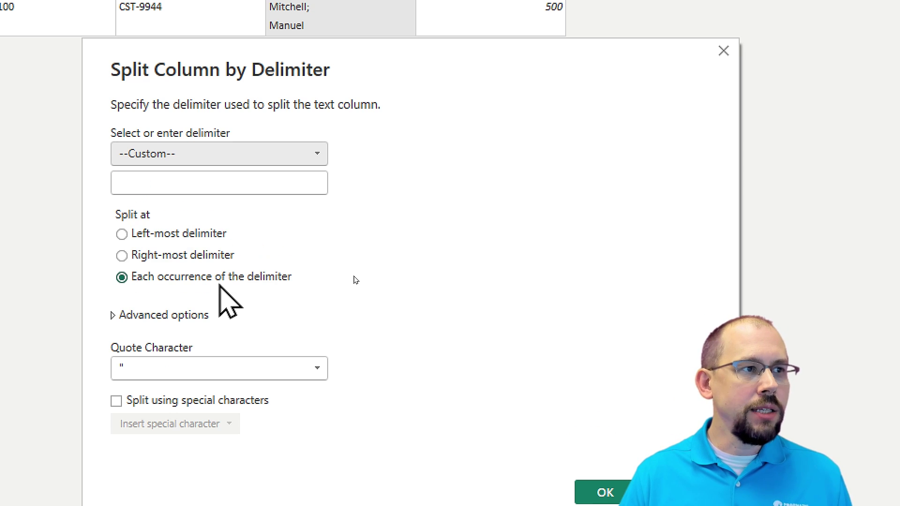
left_click(239, 184)
type(";")
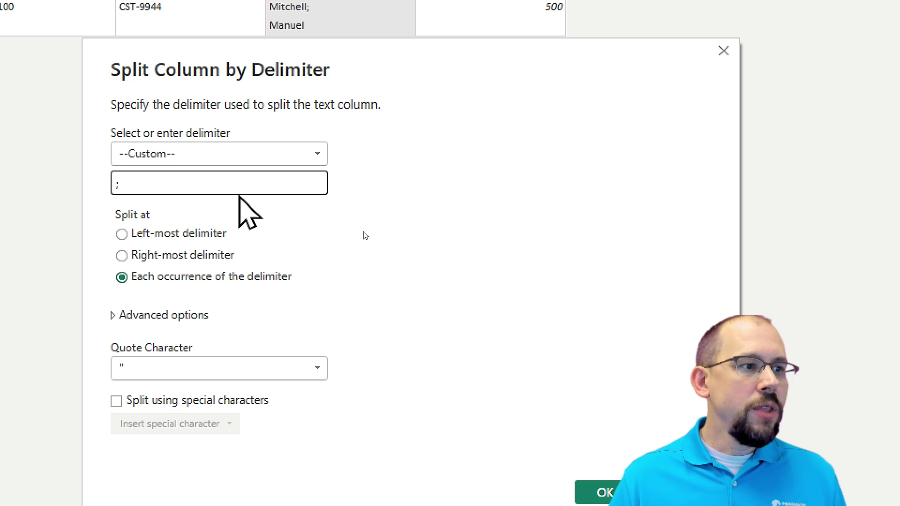
left_click(117, 402)
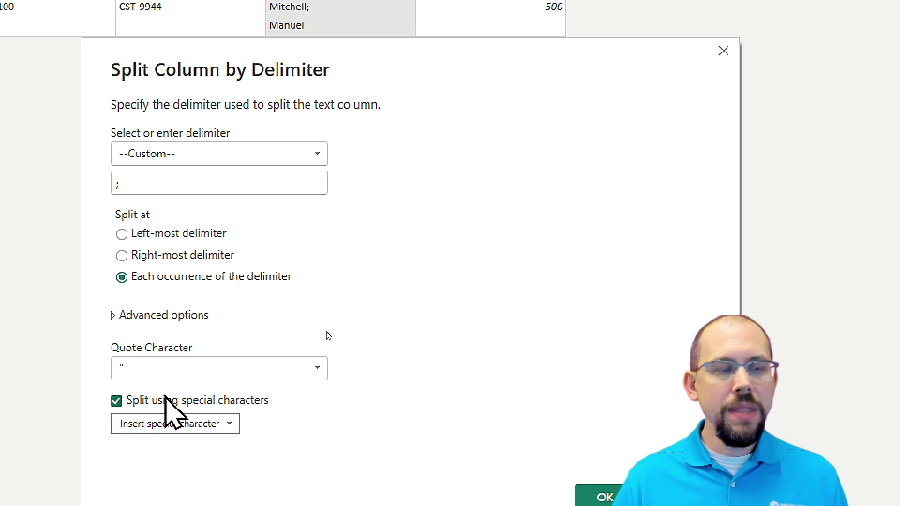
left_click(233, 426)
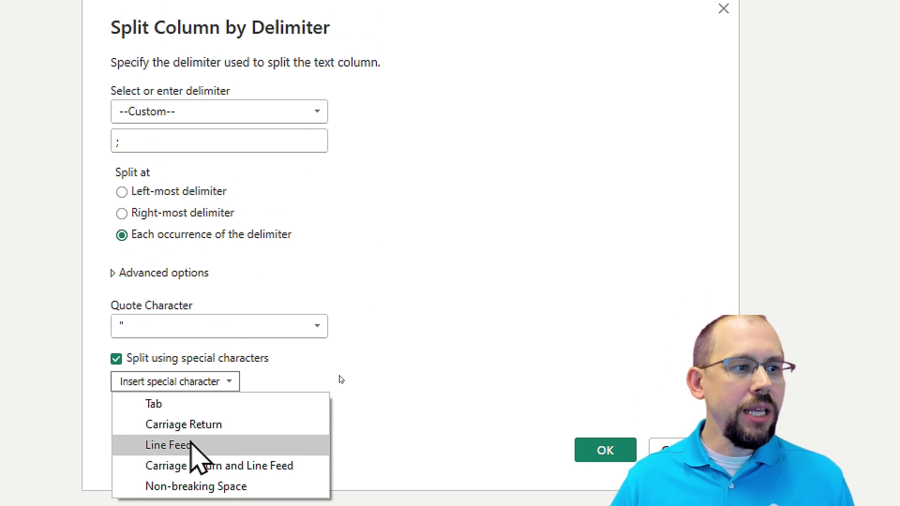
left_click(197, 443)
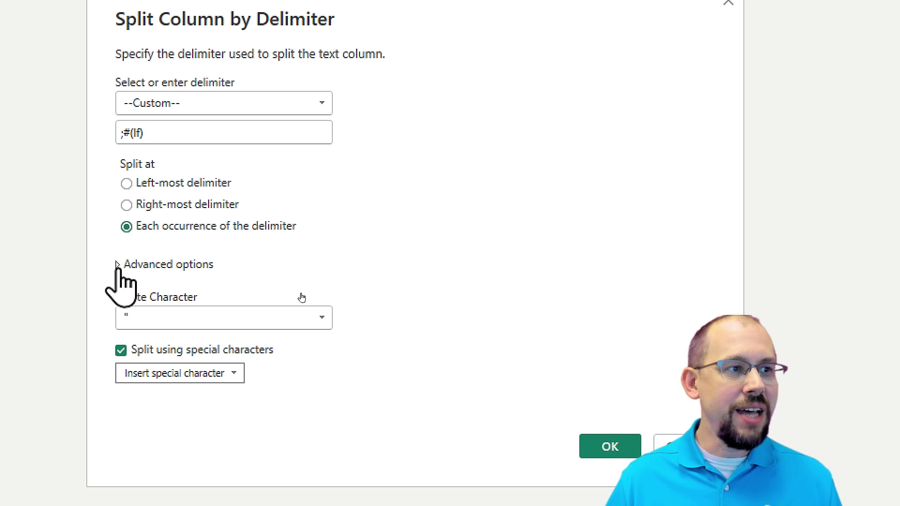
left_click(118, 265)
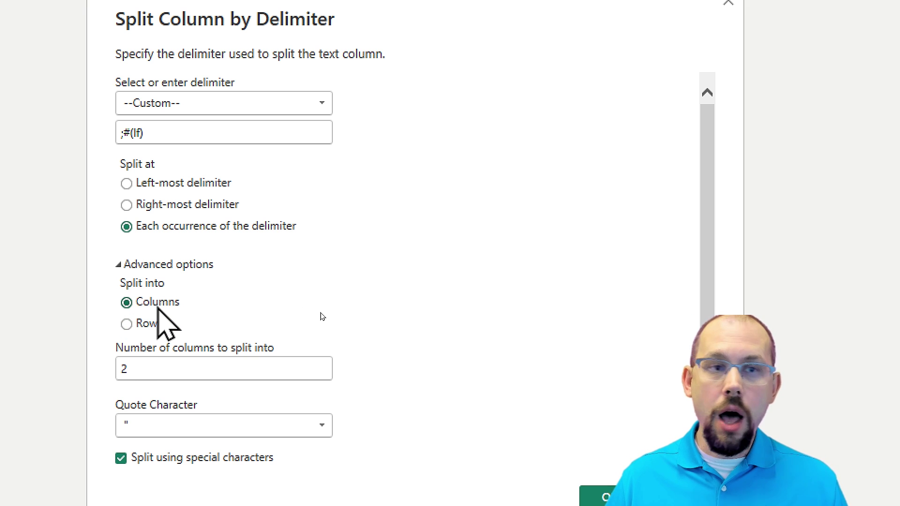
Step: Split SalesPerson into rows, giving Mitchell and Manuel each with SalesAmount 500
left_click(127, 325)
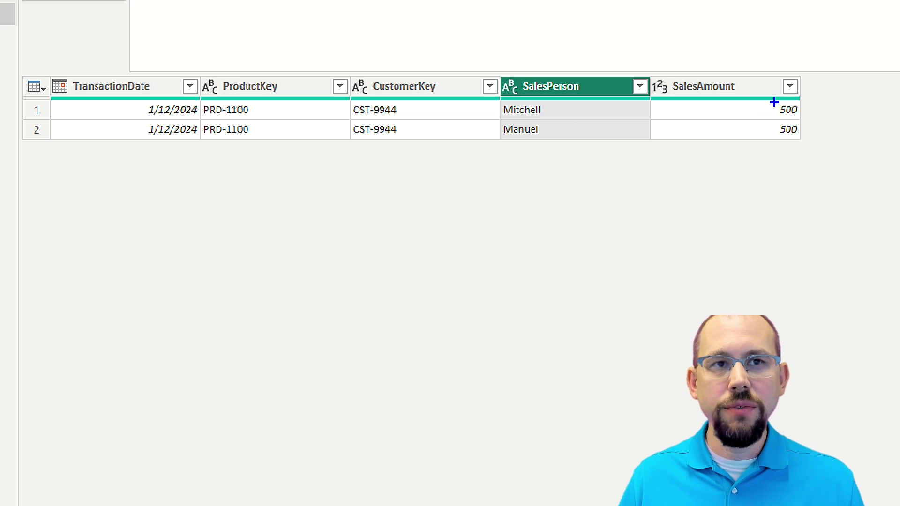
mouse_move(773, 101)
left_mouse_down()
mouse_move(786, 133)
mouse_move(807, 142)
mouse_move(794, 150)
mouse_move(793, 199)
left_mouse_up()
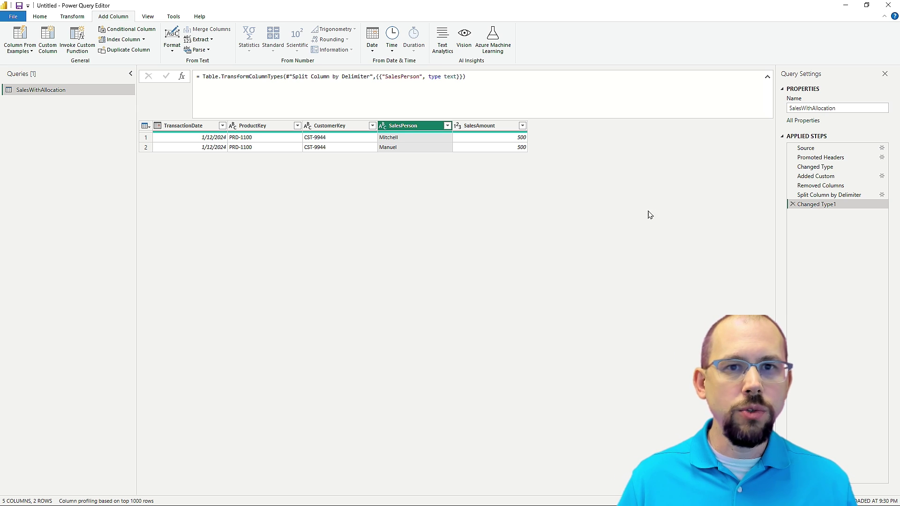
Step: Delete the Changed Type1 step from Applied Steps
left_click(792, 204)
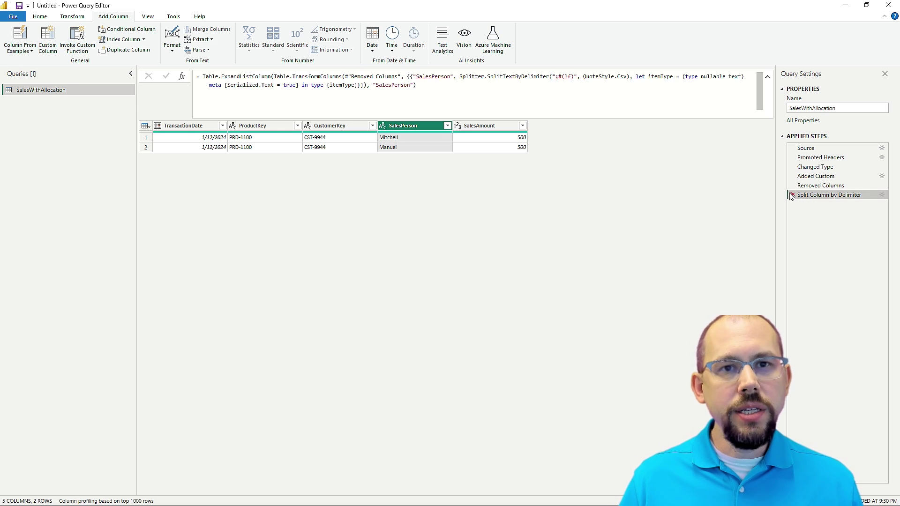
Step: Remove the Split Column by Delimiter step and start a new Custom Column formula
left_click(792, 195)
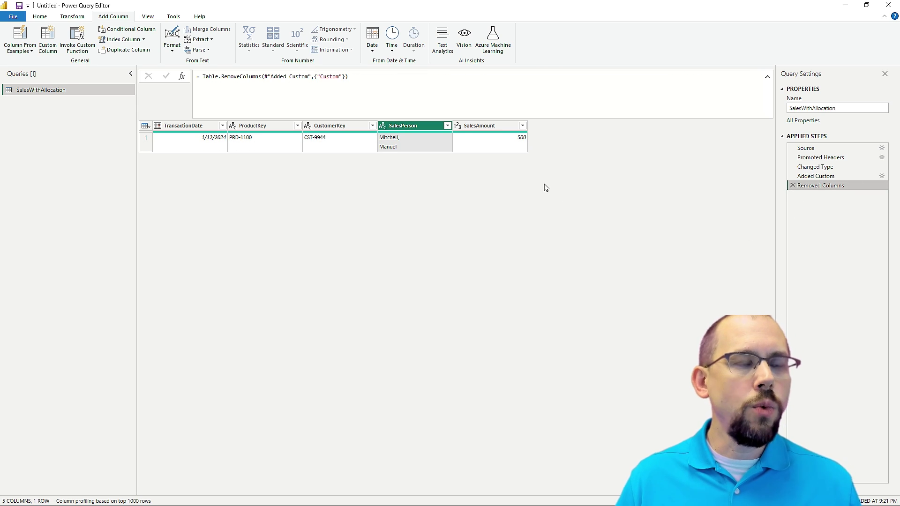
left_click(48, 38)
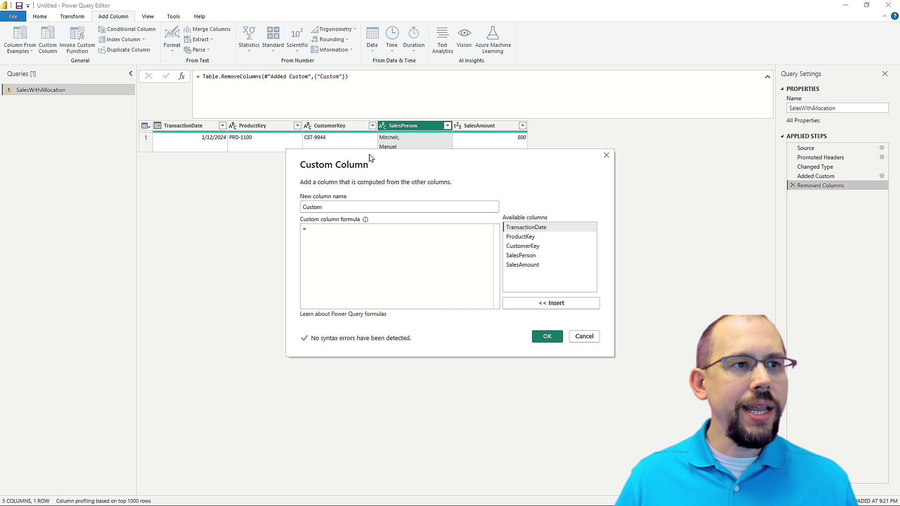
left_click_drag(373, 161, 315, 68)
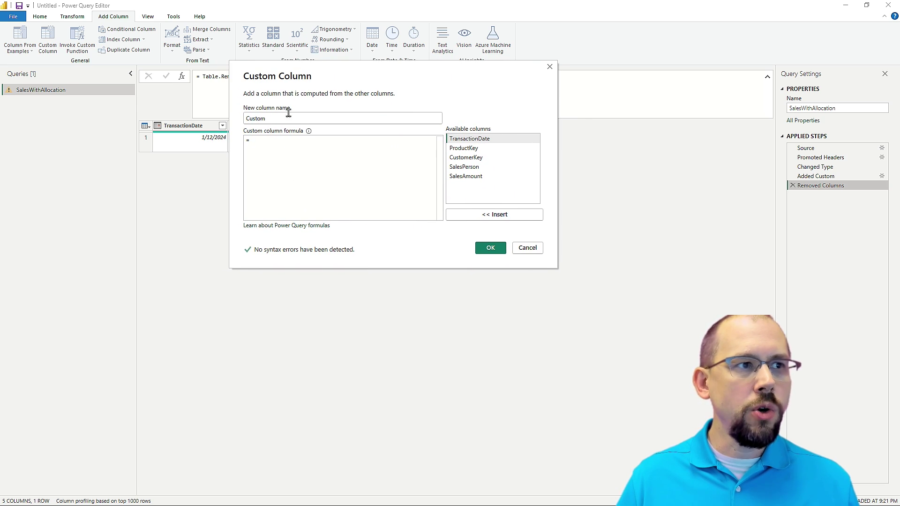
left_click(277, 151)
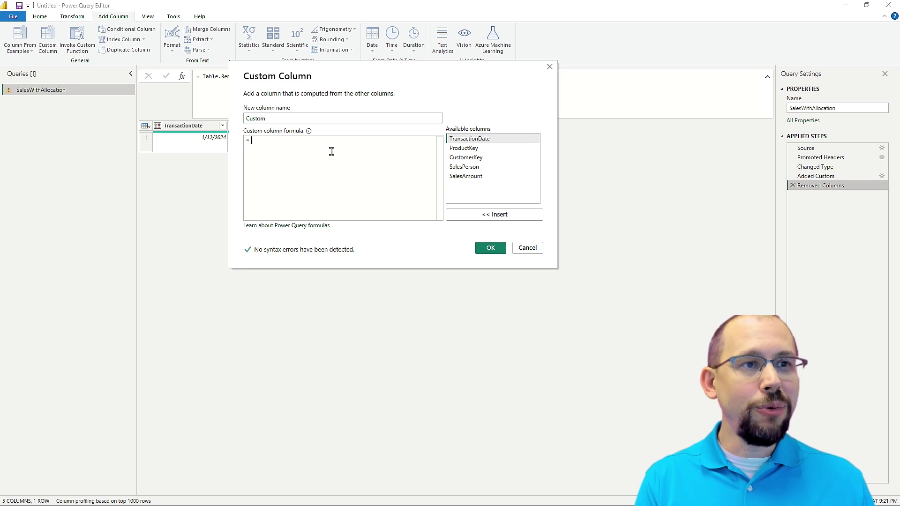
Step: Enter Text.Split( with the [SalesPerson] column and the ";#(lf)" delimiter text
type("Text.")
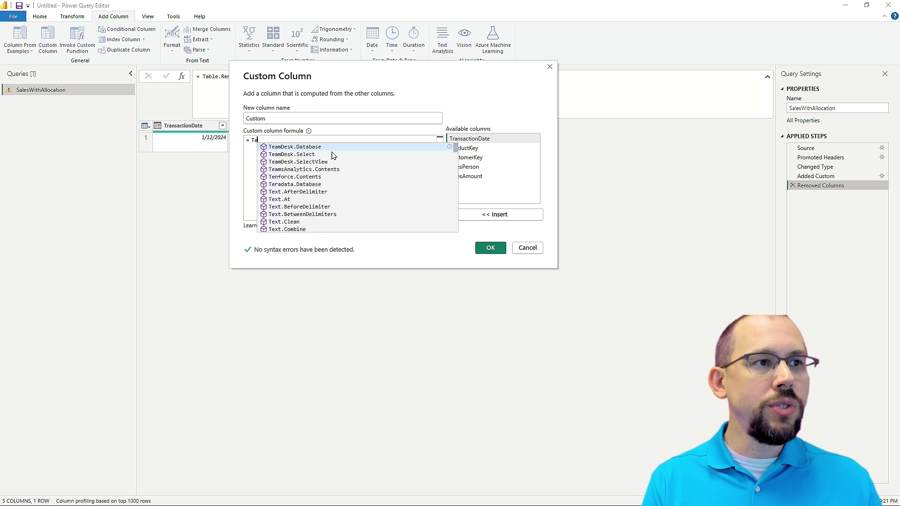
type("Split")
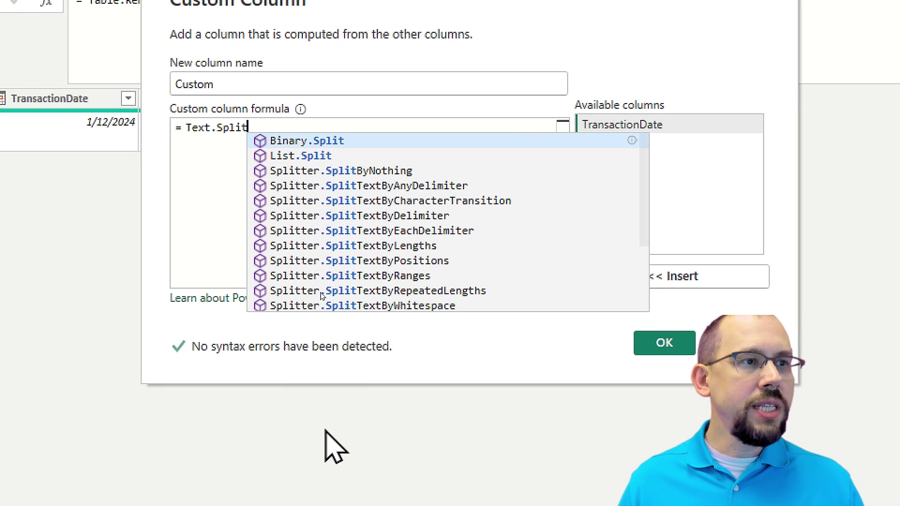
type("(")
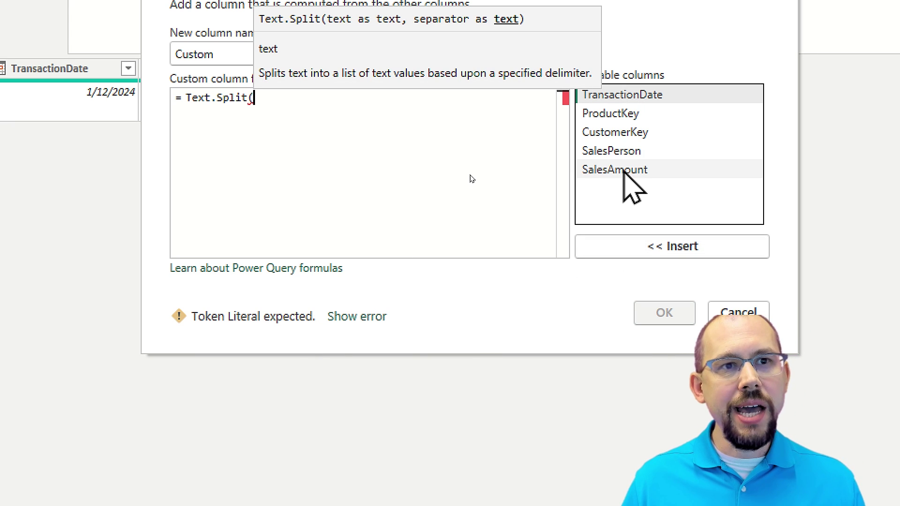
double_click(626, 155)
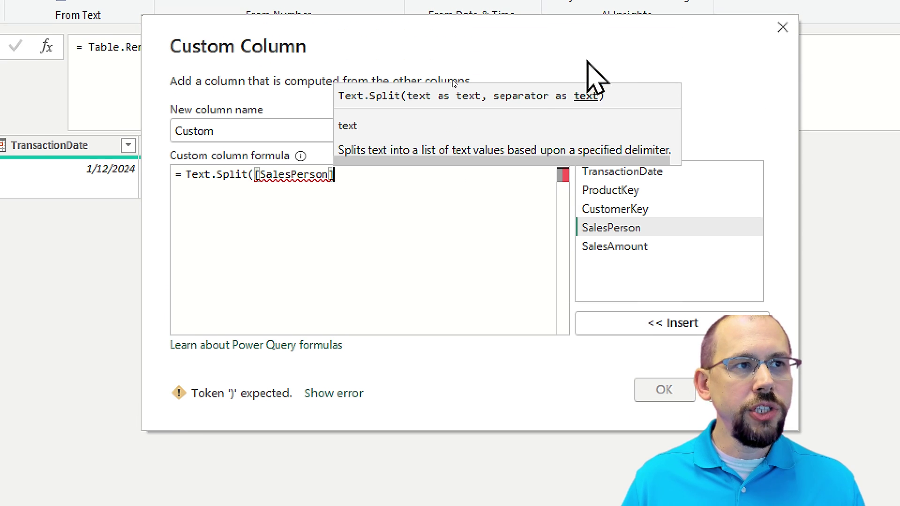
left_click_drag(600, 148, 589, 272)
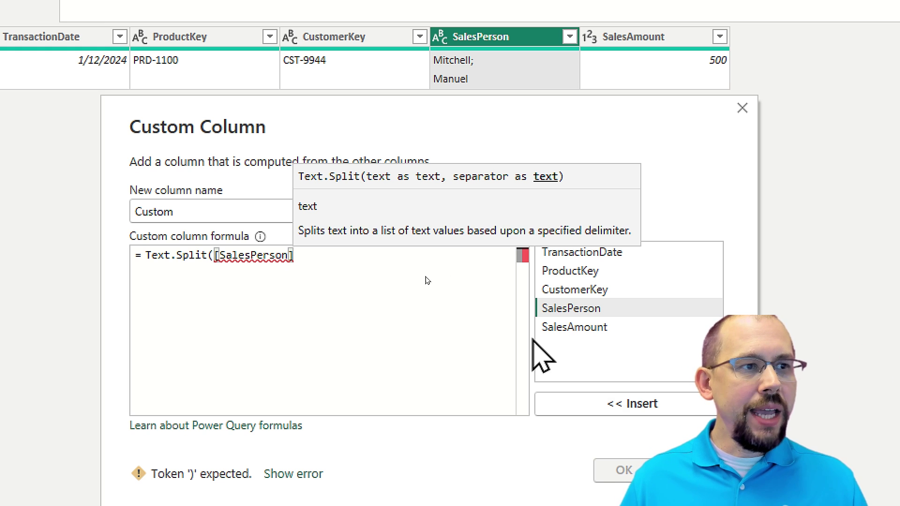
type(", \"")
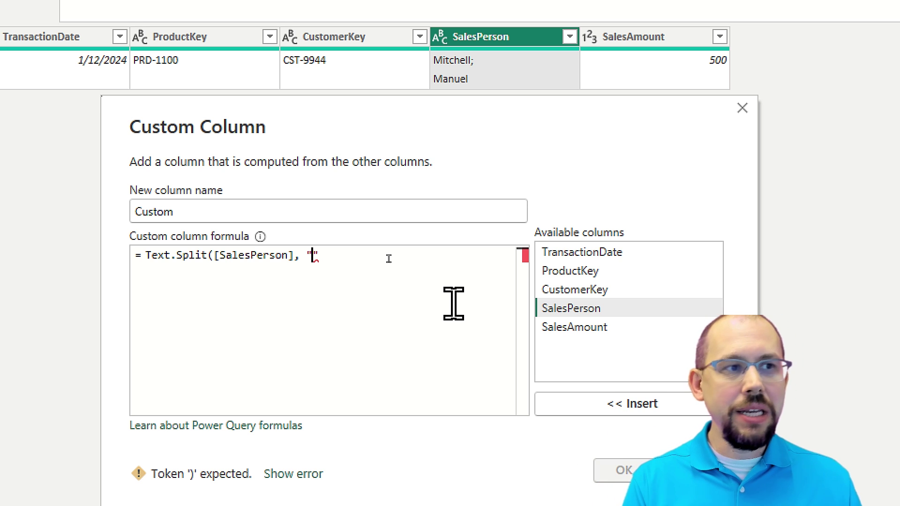
type(";")
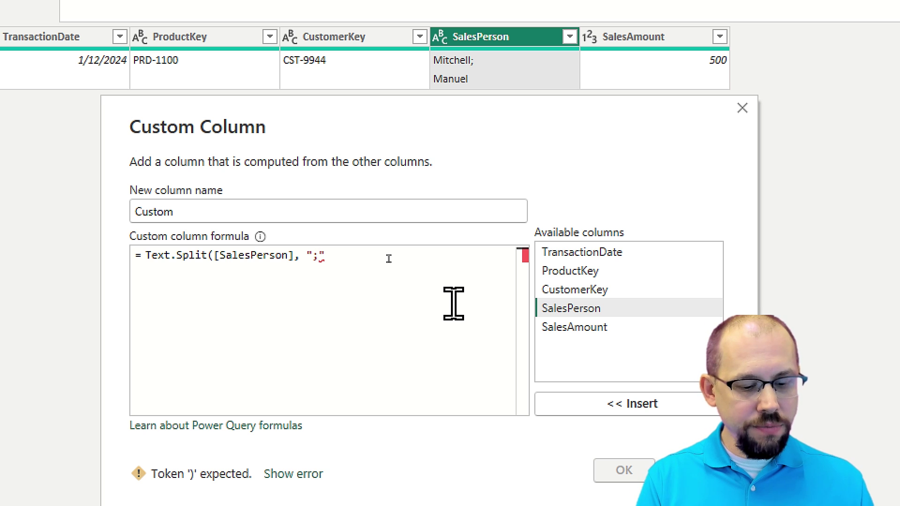
type("#(")
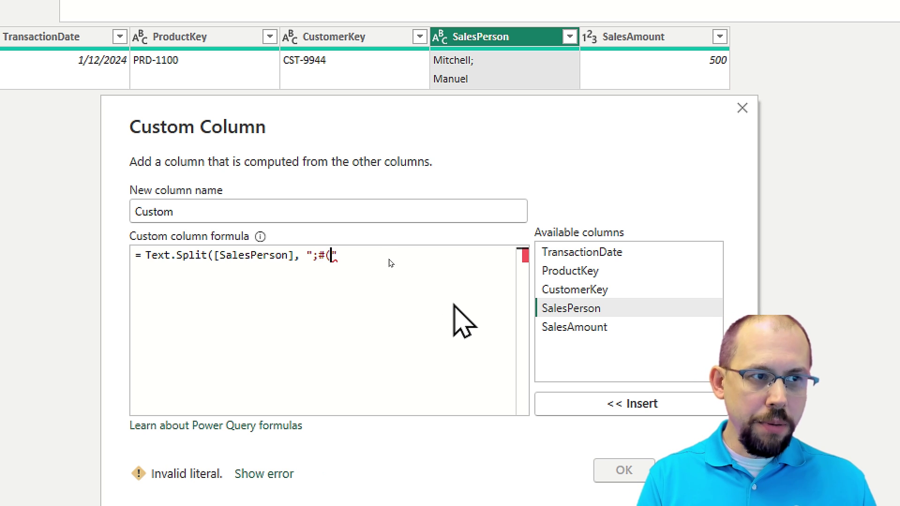
type("lf)")
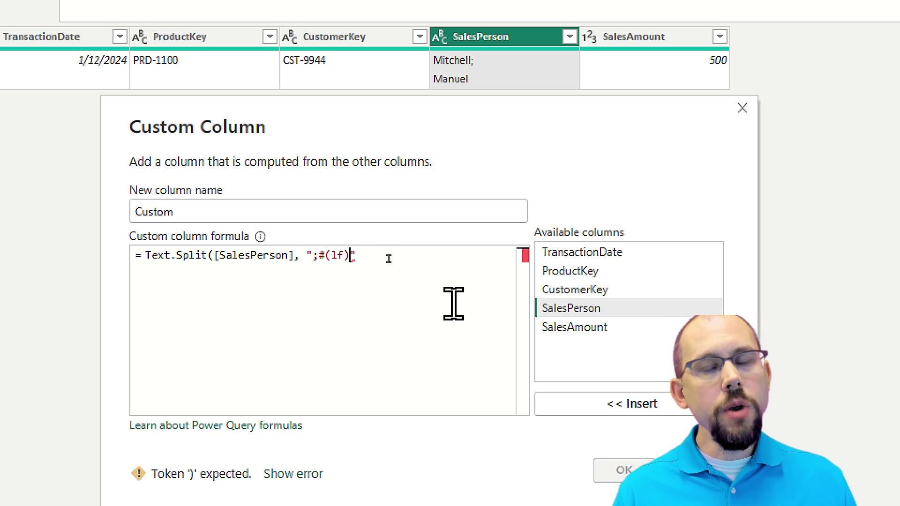
Step: Correct the line-feed code to lowercase #(lf) and close the formula with a parenthesis
key("Left")
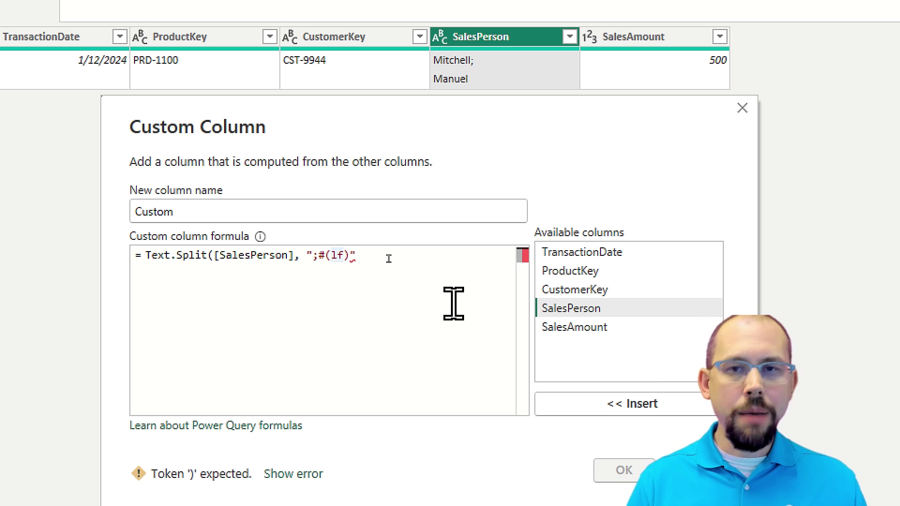
key("BackSpace")
type("F")
key("BackSpace")
type("f")
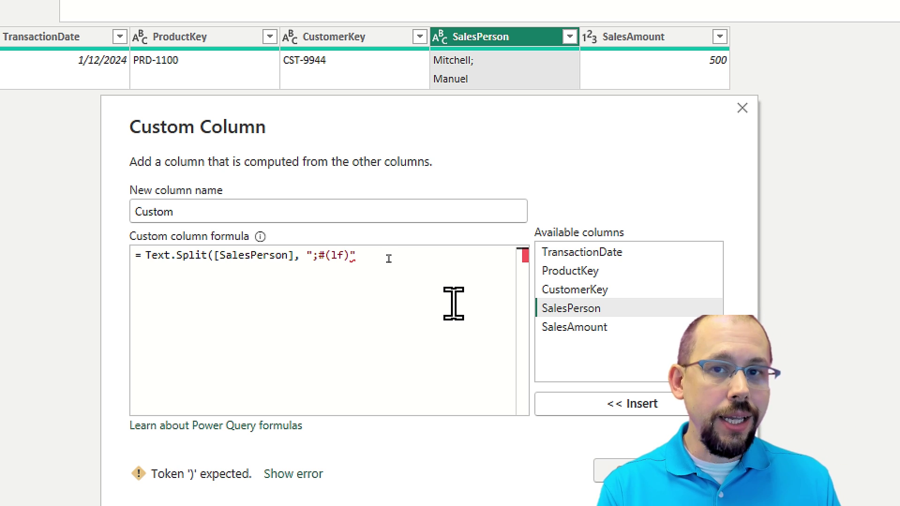
key("Right")
key("Right")
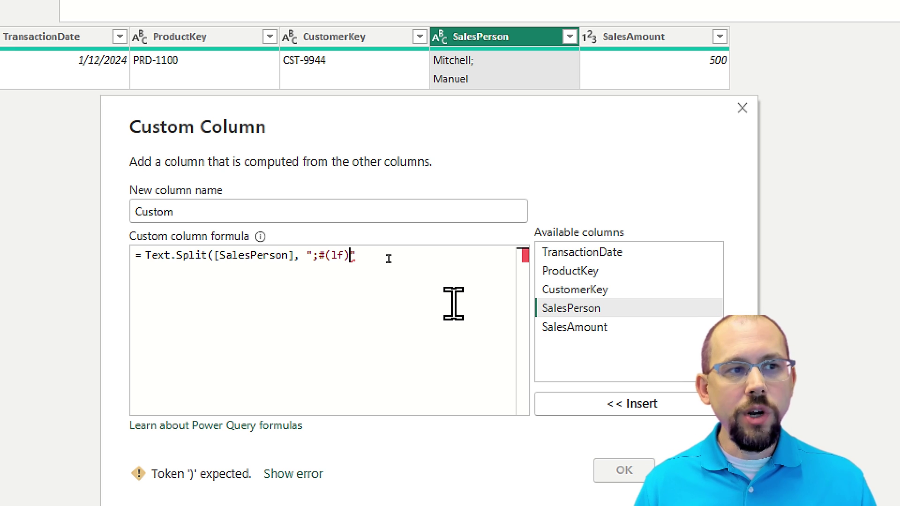
type(")")
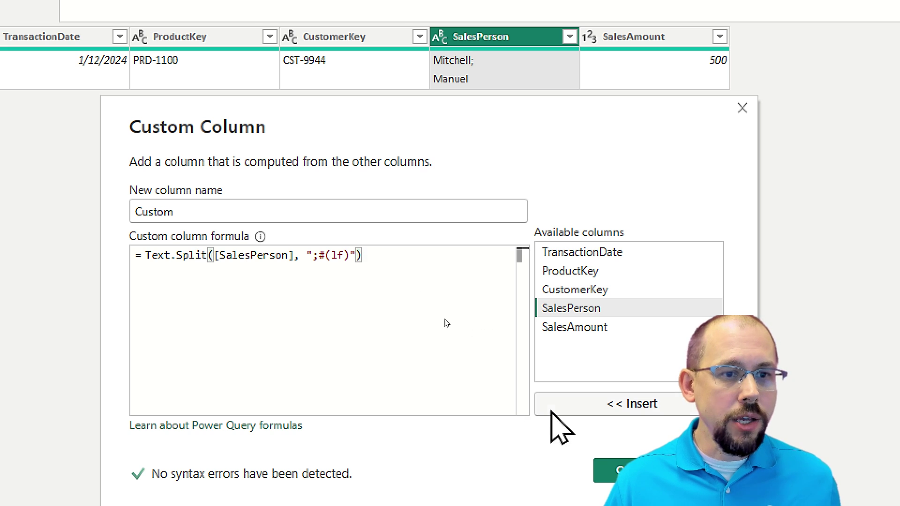
Step: Add the Custom list column and select the original SalesPerson column
left_click(618, 449)
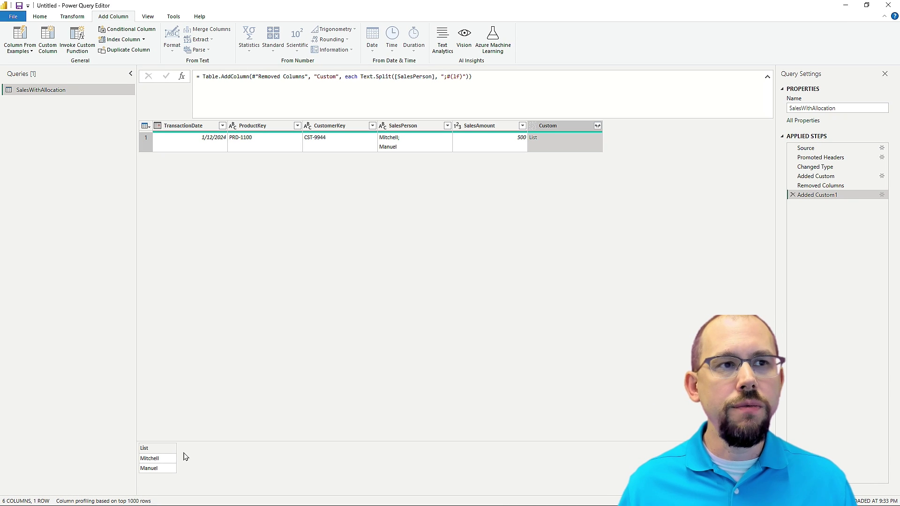
left_click(406, 125)
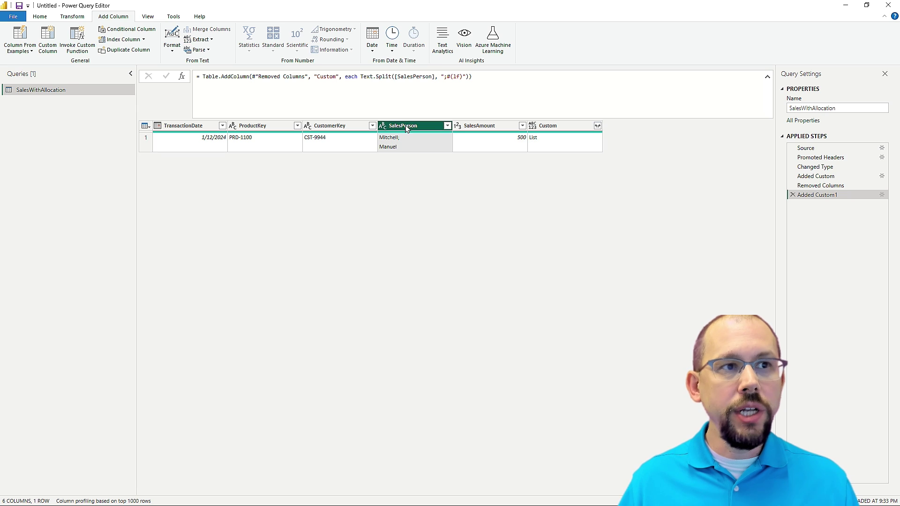
right_click(406, 126)
Step: Remove SalesPerson and expand the Custom list into new rows for Mitchell and Manuel
left_click(434, 143)
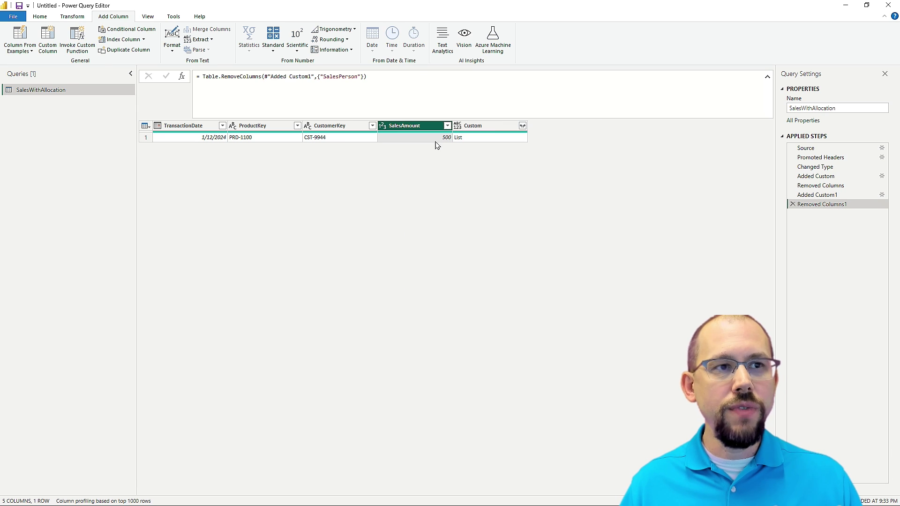
left_click(523, 125)
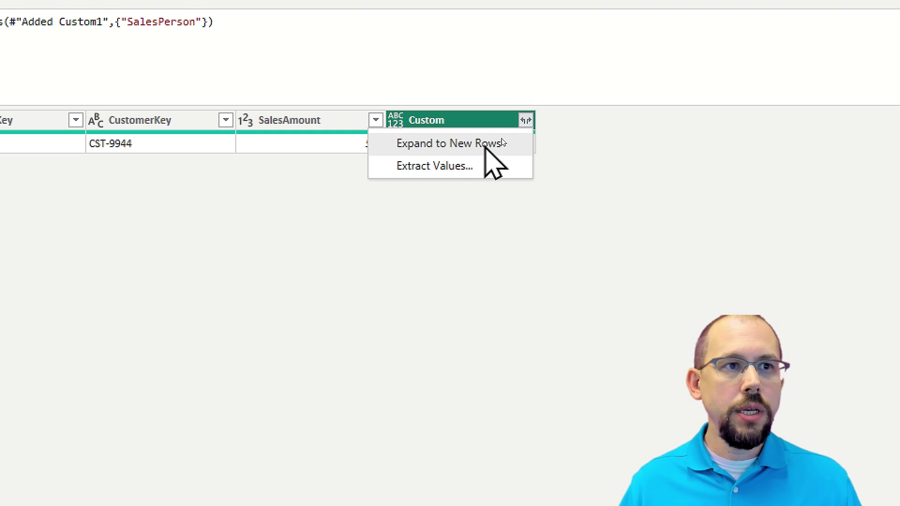
left_click(488, 143)
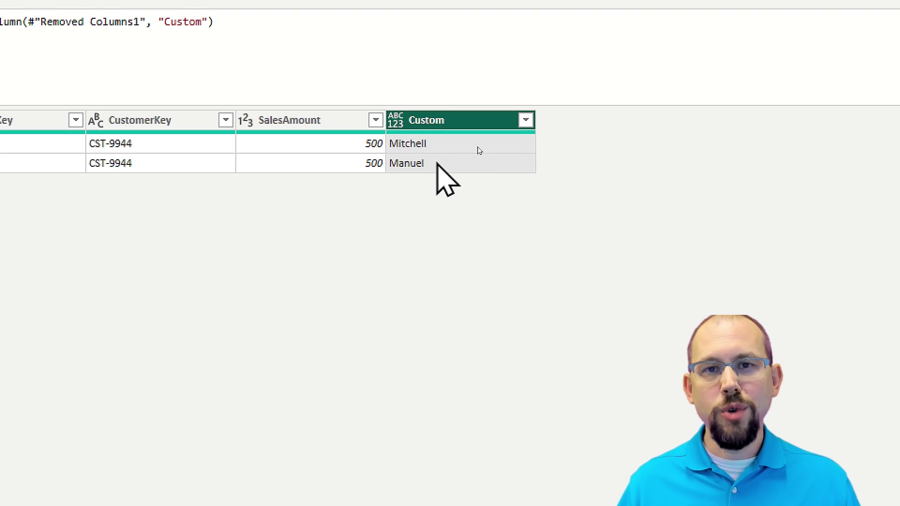